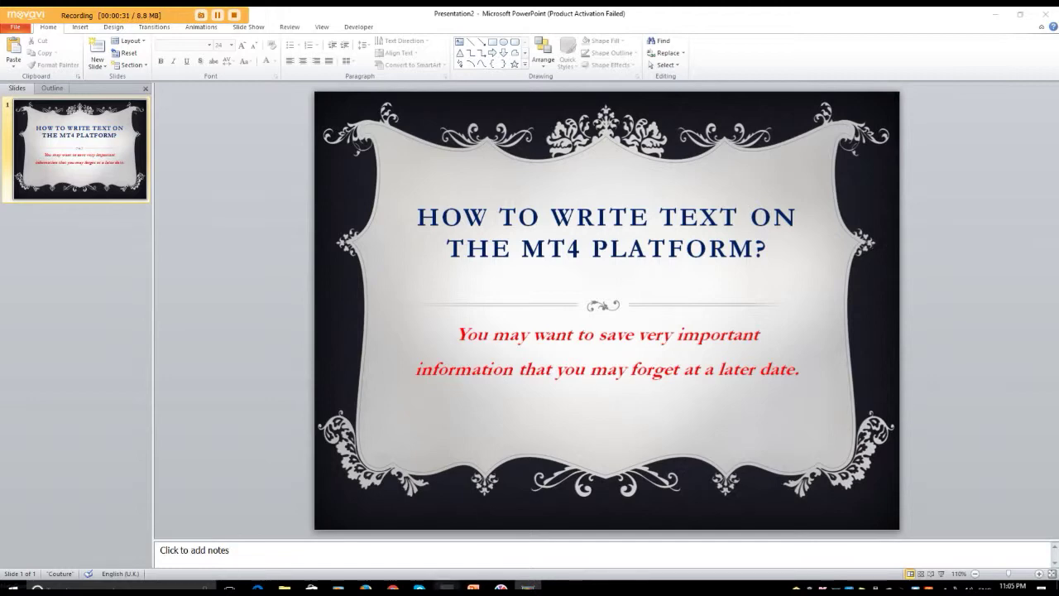
# Step: Switch from PowerPoint to the MetaTrader 4 USDCHF H1 chart
pyautogui.click(446, 587)
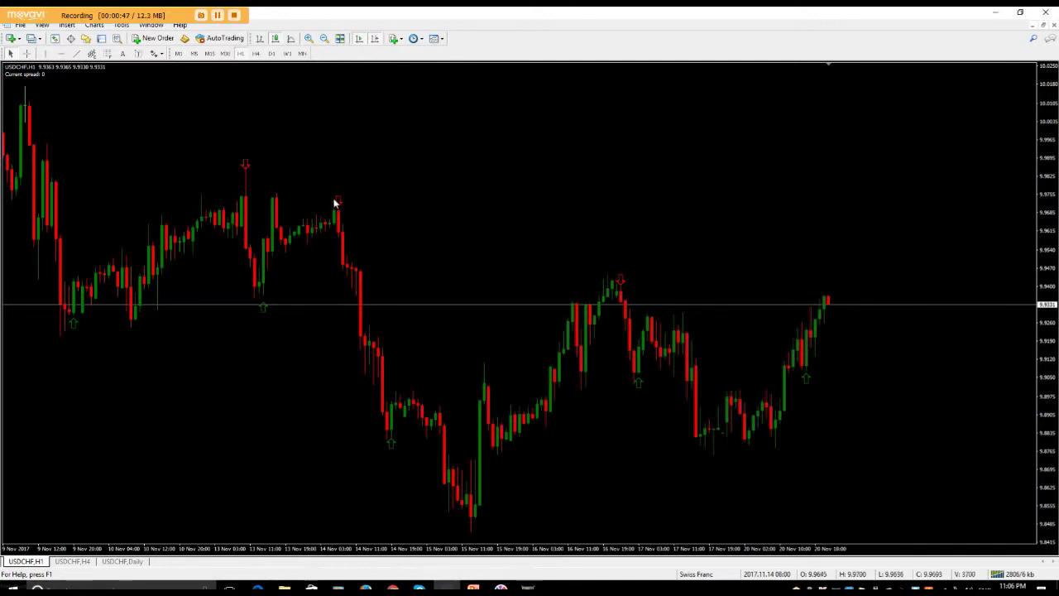
# Step: Insert a text object at the 14 Nov peak on the USDCHF chart
pyautogui.click(67, 25)
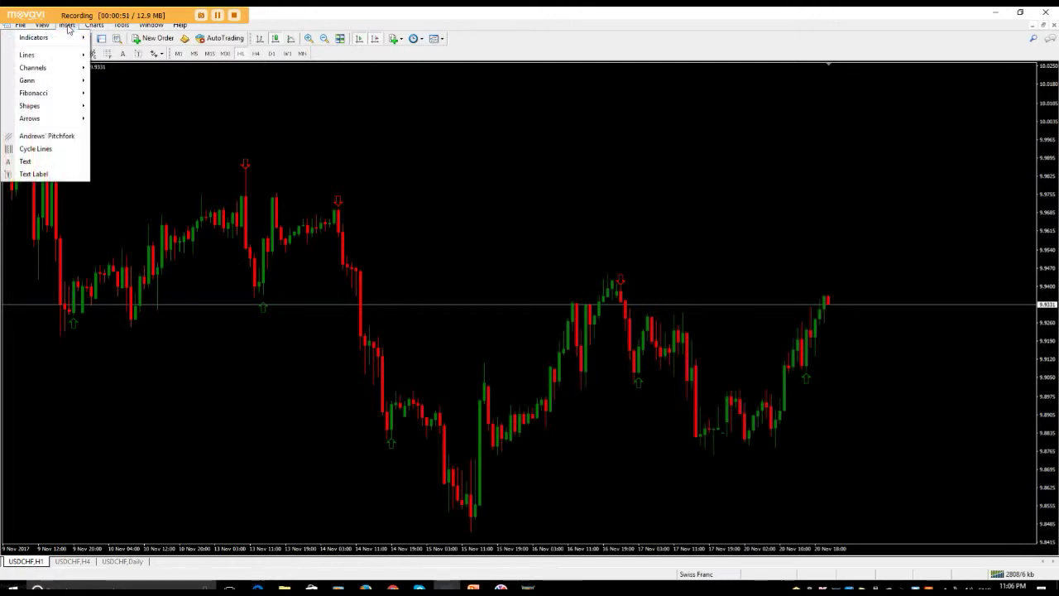
pyautogui.click(29, 162)
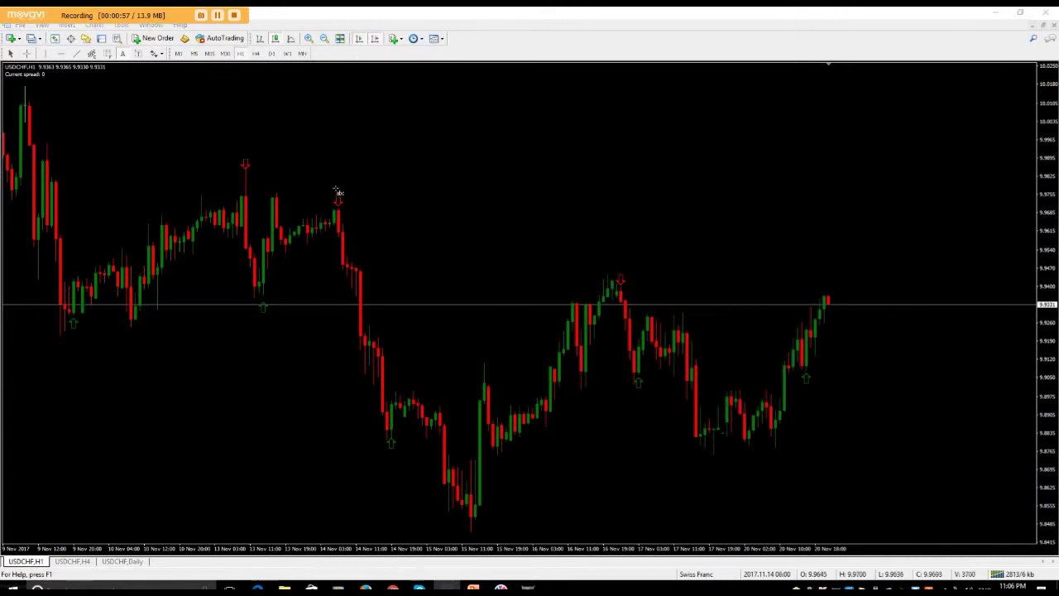
pyautogui.click(339, 196)
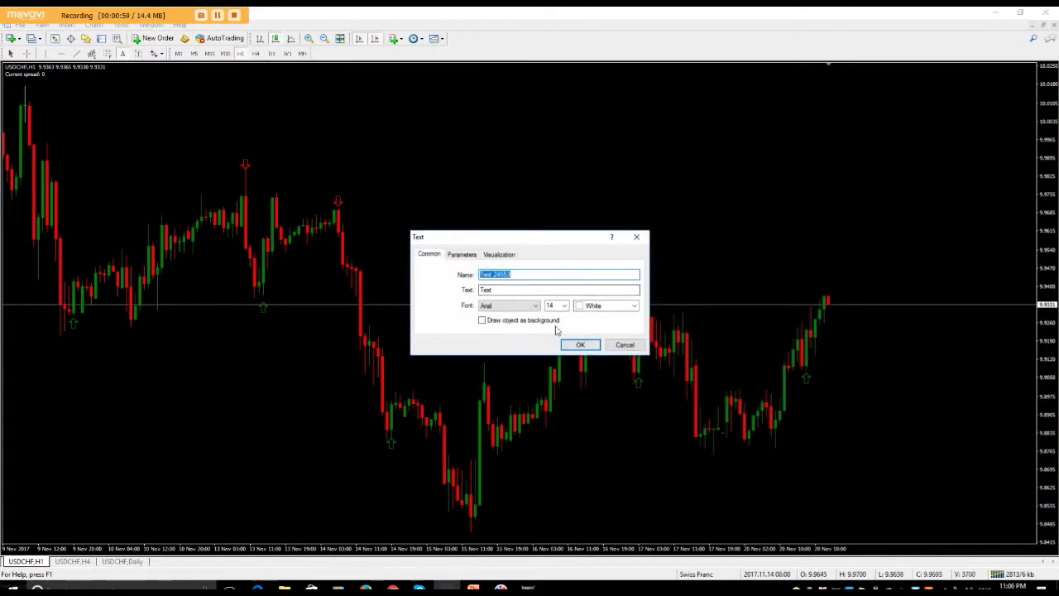
# Step: Set the text object's font to Arial, size 20, colour white
pyautogui.click(536, 306)
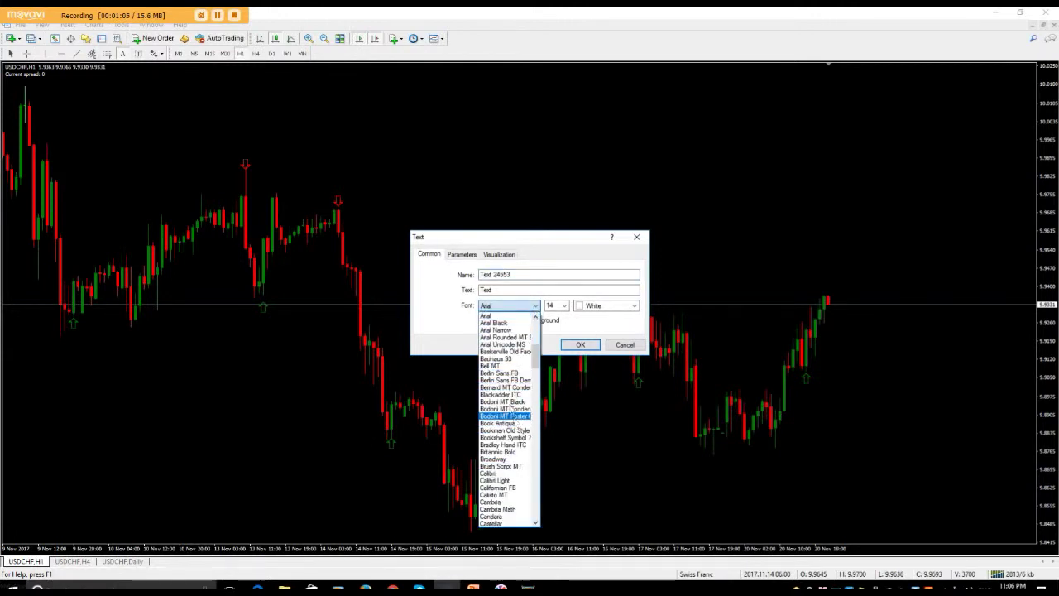
pyautogui.click(566, 307)
pyautogui.click(564, 305)
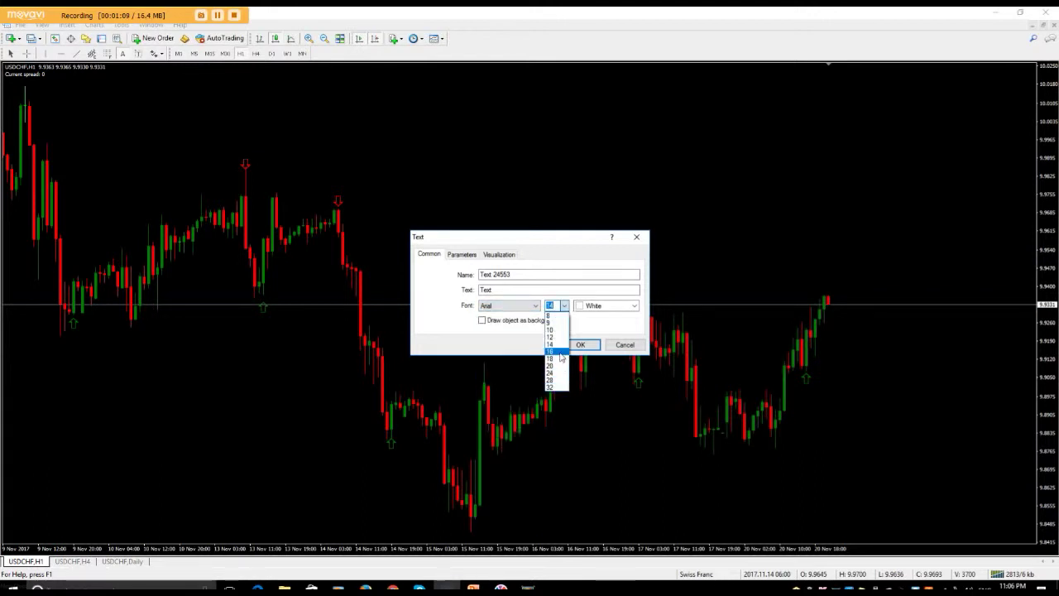
pyautogui.click(635, 306)
pyautogui.click(635, 306)
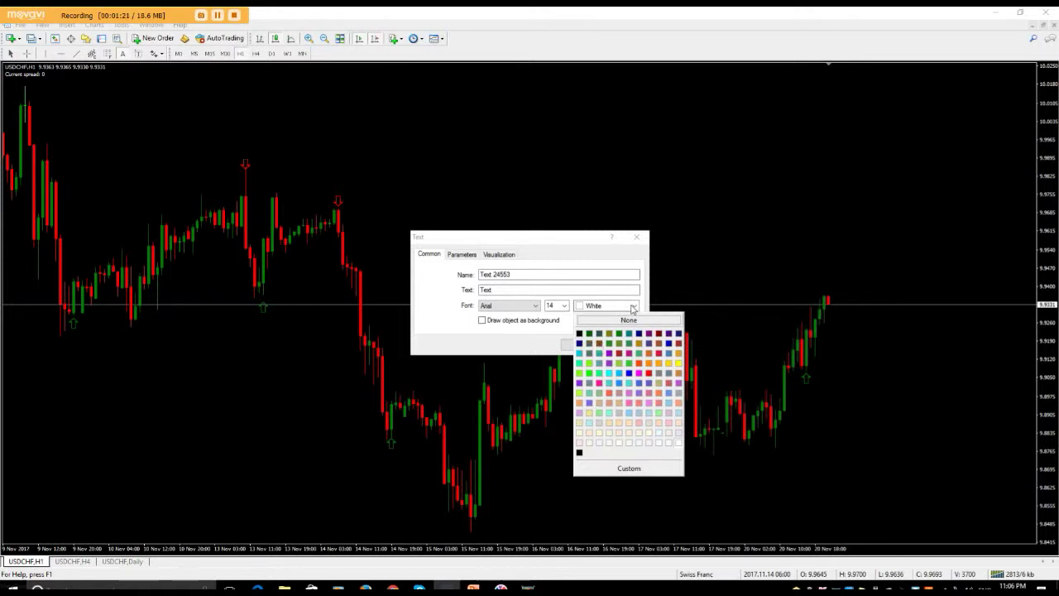
pyautogui.click(567, 310)
pyautogui.click(567, 309)
pyautogui.click(559, 373)
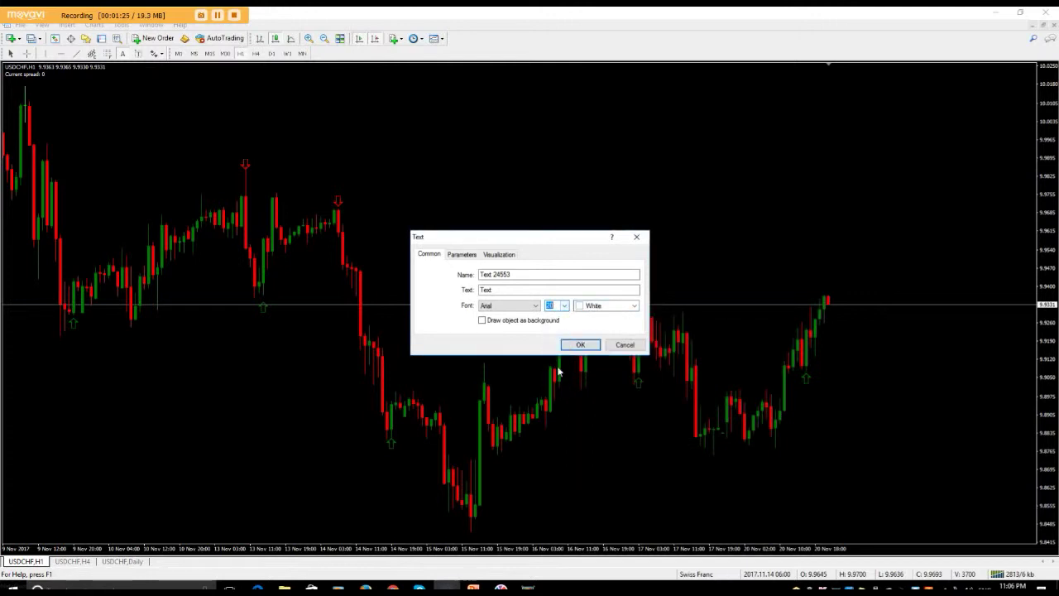
pyautogui.hotkey('shift', 'Tab')
pyautogui.hotkey('shift', 'Tab')
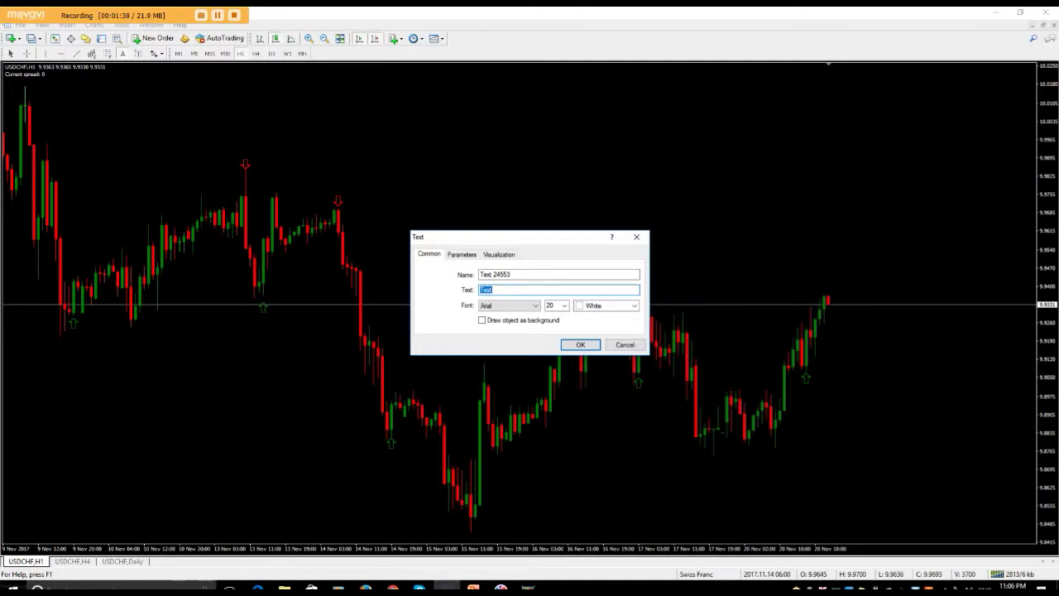
# Step: Enter 'GDP-Positive' as the label text and confirm it onto the chart
pyautogui.write('G')
pyautogui.write('P')
pyautogui.press('BackSpace')
pyautogui.click(580, 345)
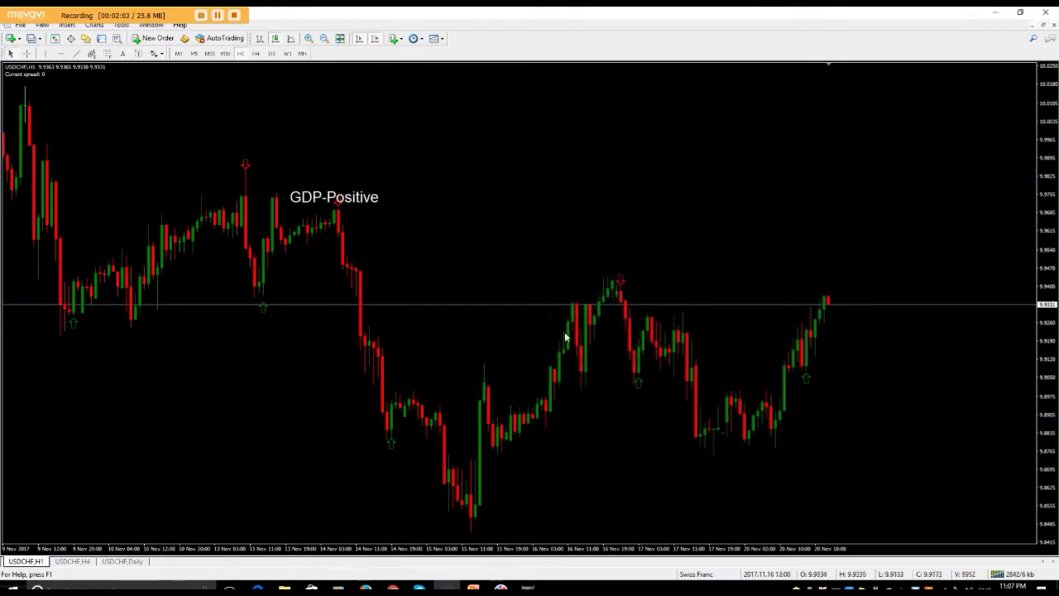
# Step: Raise the GDP-Positive label slightly and draw three short horizontal lines along the drop below it
pyautogui.doubleClick(334, 193)
pyautogui.moveTo(334, 193); pyautogui.dragTo(344, 180)
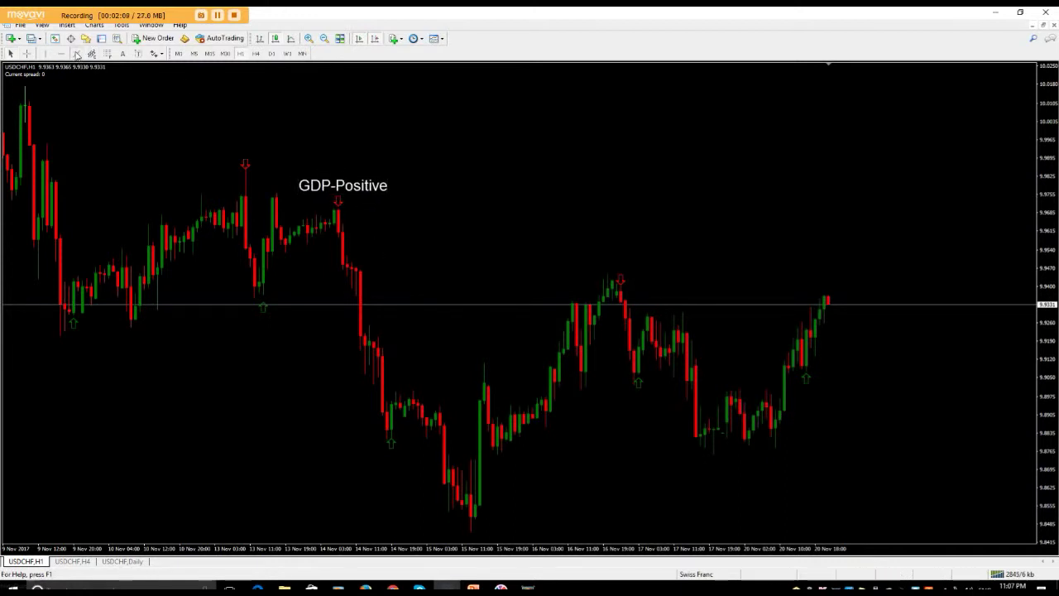
pyautogui.moveTo(339, 206)
pyautogui.mouseDown()
pyautogui.moveTo(375, 207)
pyautogui.moveTo(332, 210)
pyautogui.mouseUp()
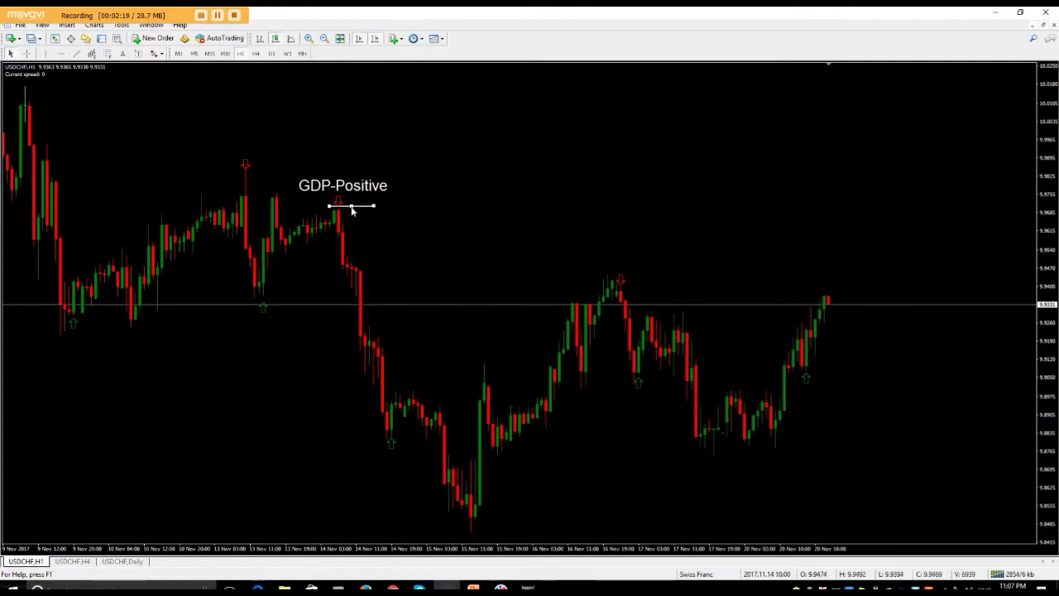
pyautogui.click(372, 209)
pyautogui.click(76, 53)
pyautogui.moveTo(333, 239); pyautogui.dragTo(369, 241)
pyautogui.moveTo(363, 326); pyautogui.dragTo(384, 328)
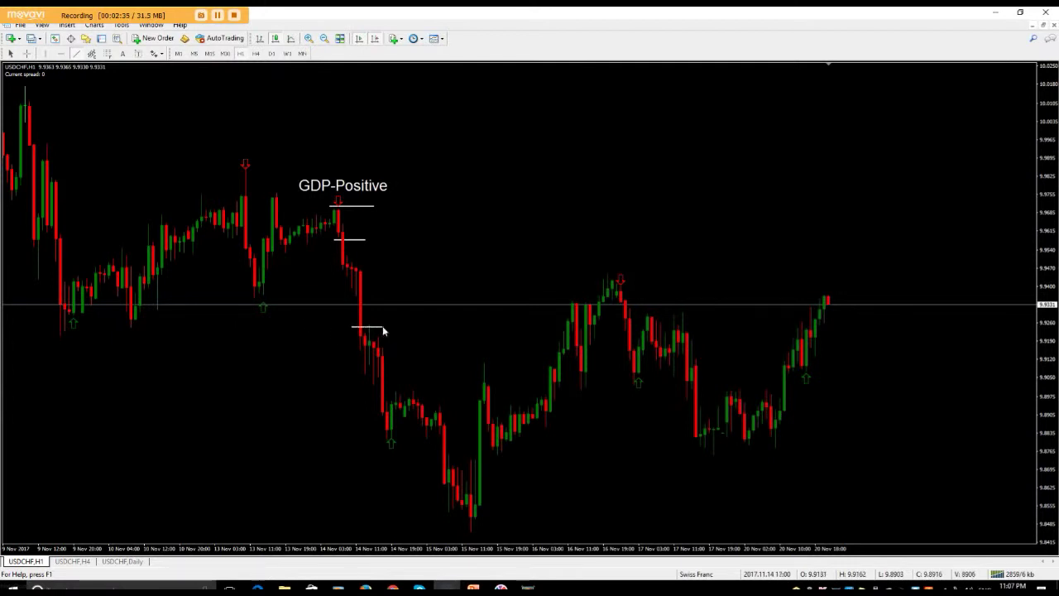
pyautogui.click(67, 25)
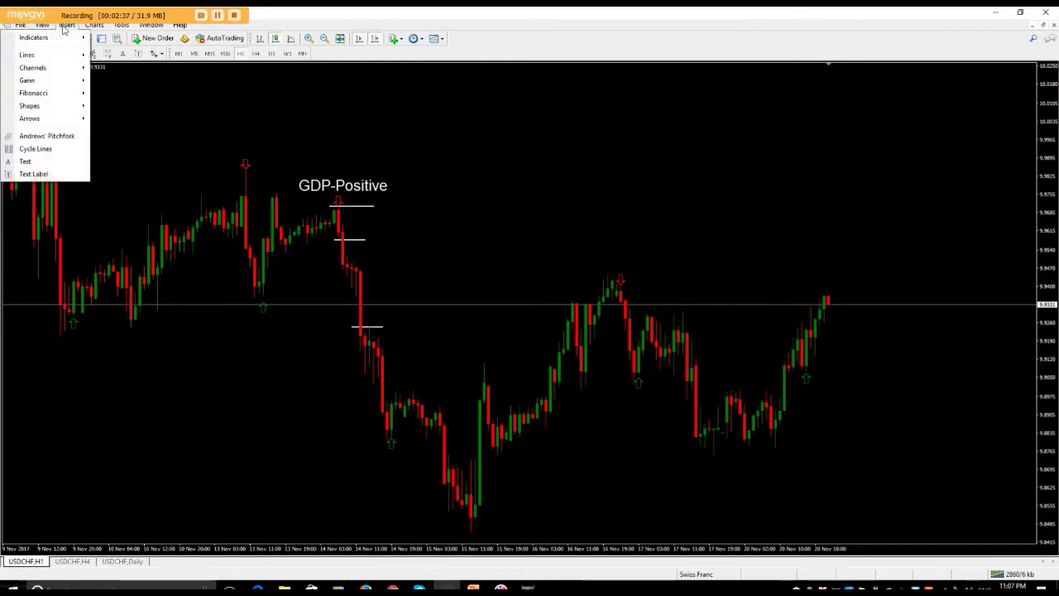
# Step: Add a size-14 'Stop Loss' text label and position it beside the top line
pyautogui.click(45, 163)
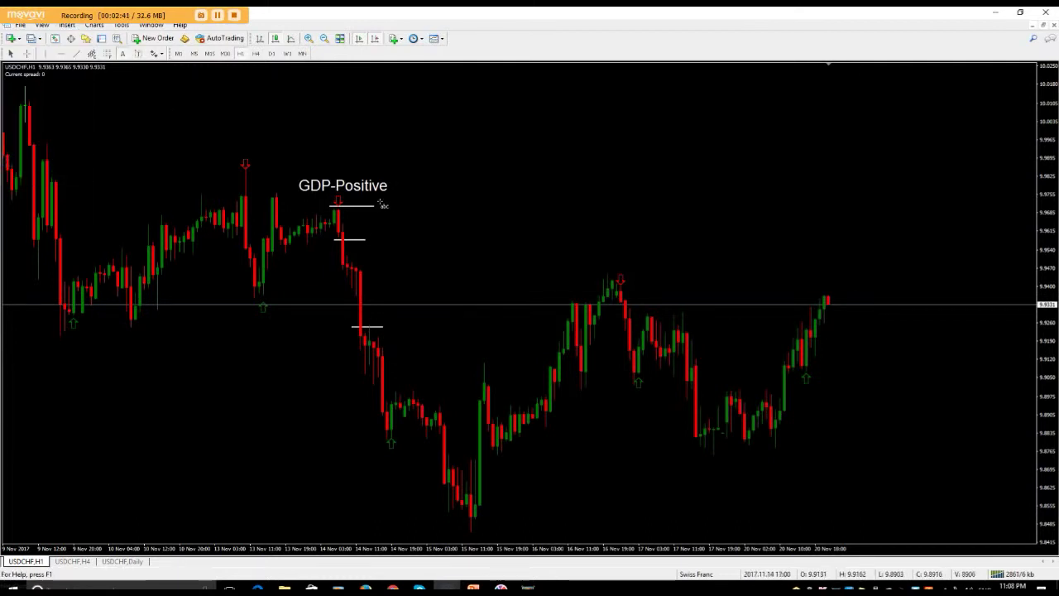
pyautogui.click(379, 204)
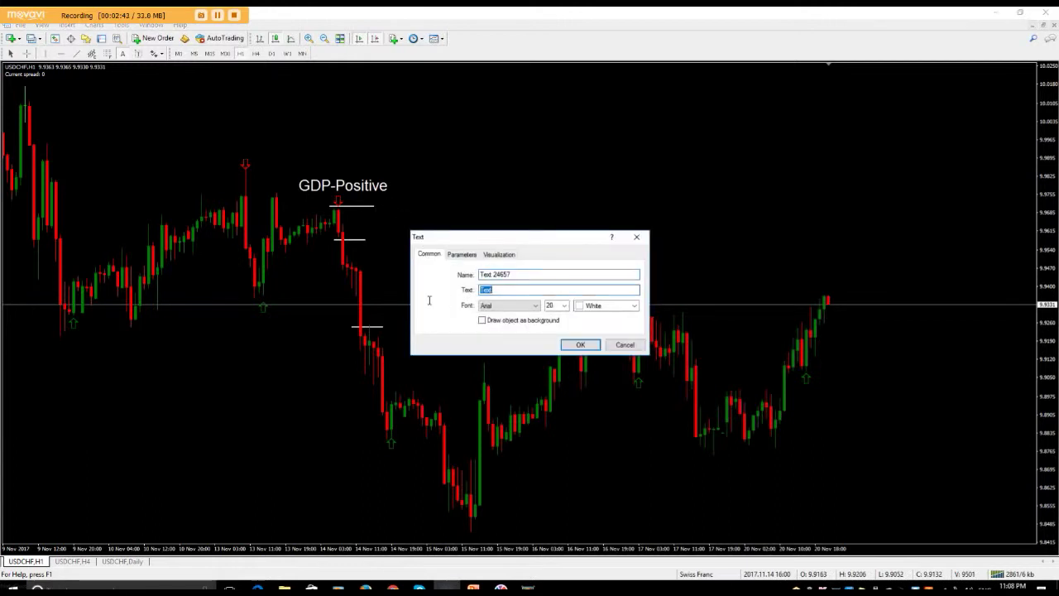
pyautogui.write('Stop Loss')
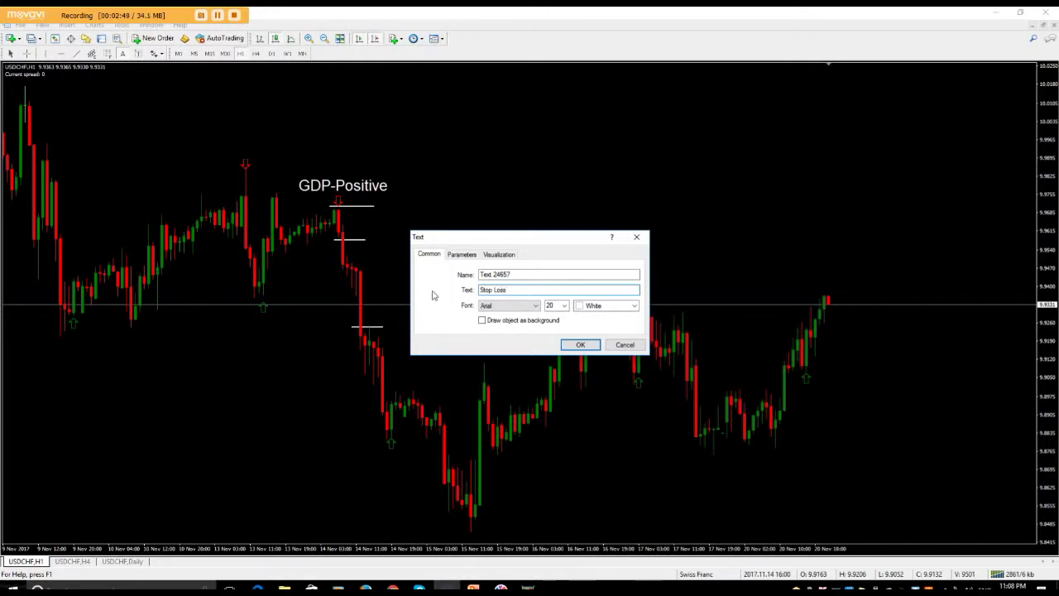
pyautogui.click(564, 305)
pyautogui.click(559, 347)
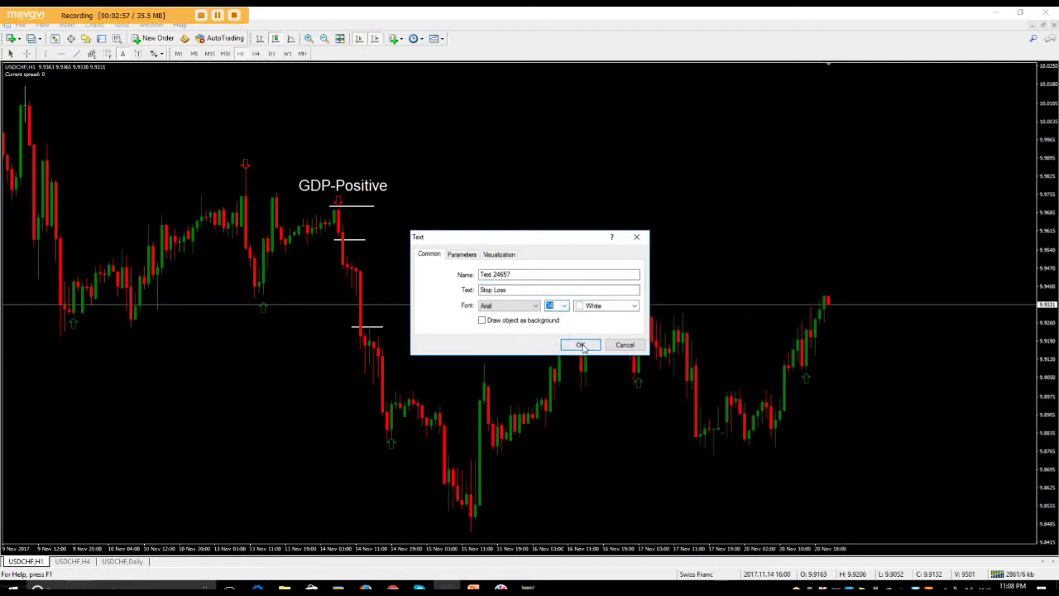
pyautogui.click(580, 344)
pyautogui.doubleClick(401, 213)
pyautogui.moveTo(395, 208)
pyautogui.mouseDown()
pyautogui.moveTo(449, 206)
pyautogui.moveTo(503, 163)
pyautogui.mouseUp()
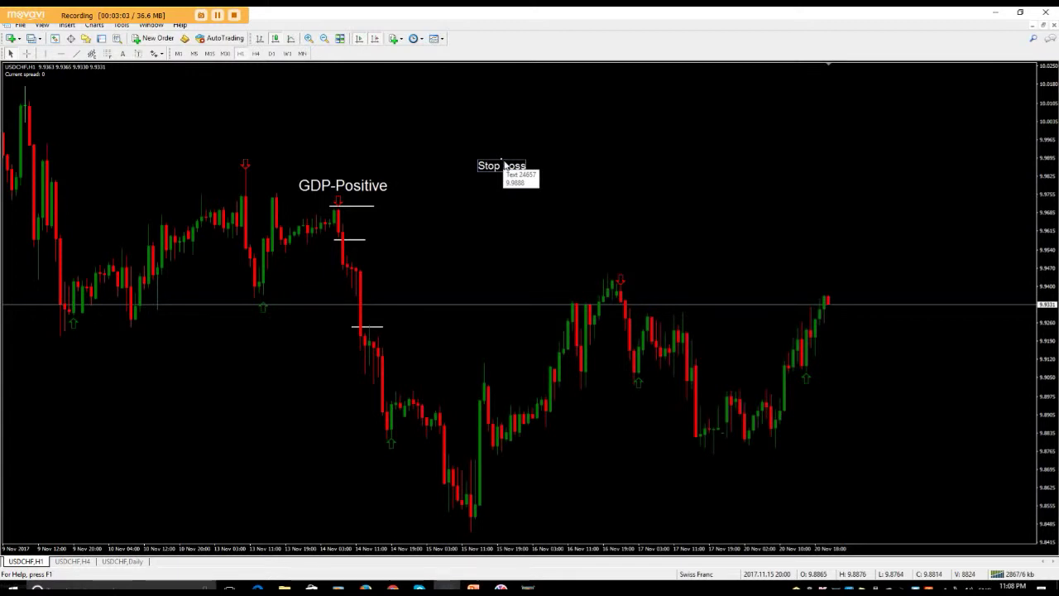
pyautogui.moveTo(503, 163)
pyautogui.mouseDown()
pyautogui.moveTo(493, 182)
pyautogui.moveTo(391, 233)
pyautogui.moveTo(424, 214)
pyautogui.moveTo(402, 204)
pyautogui.mouseUp()
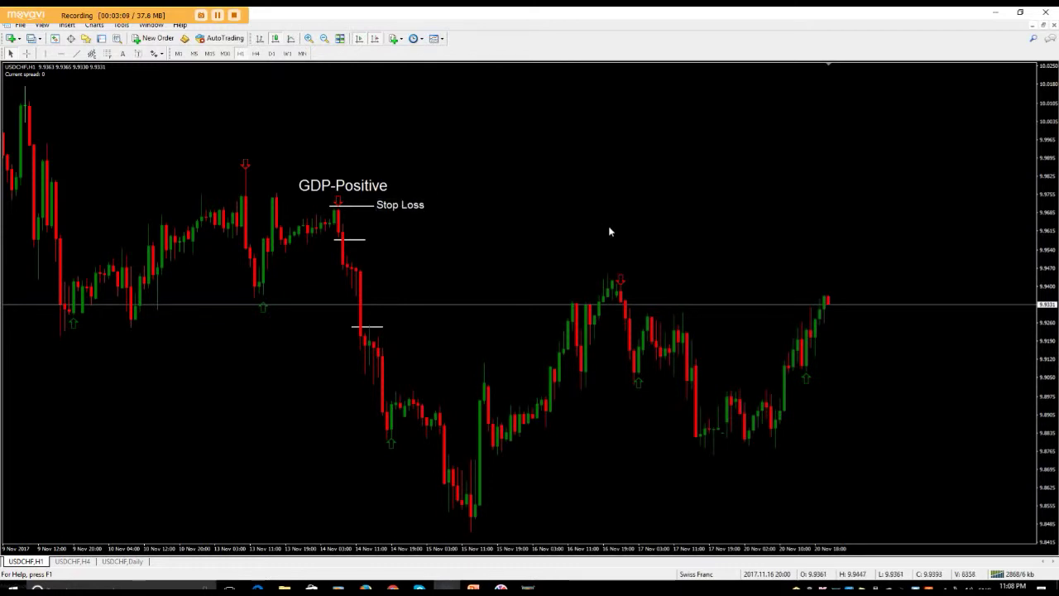
# Step: Add an 'Entry' text label beside the middle horizontal line
pyautogui.click(66, 25)
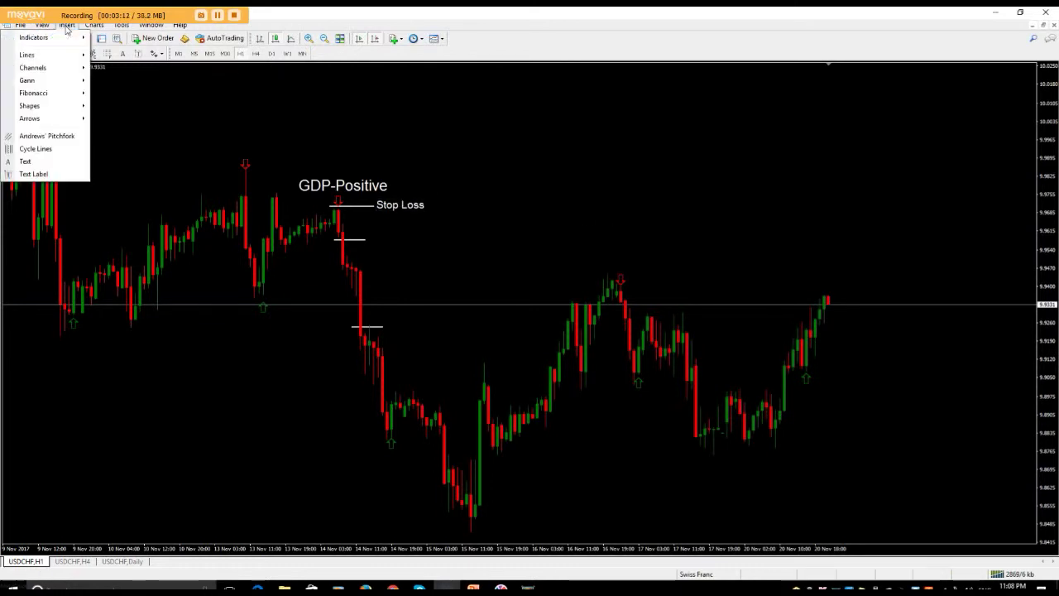
pyautogui.click(47, 161)
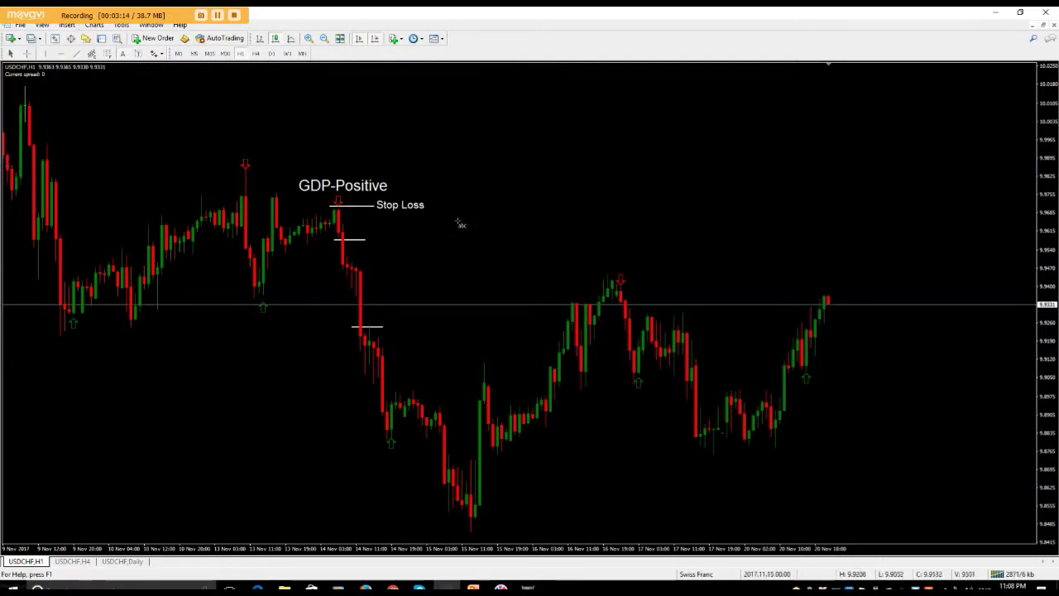
pyautogui.click(376, 239)
pyautogui.press('Tab')
pyautogui.write('Entry')
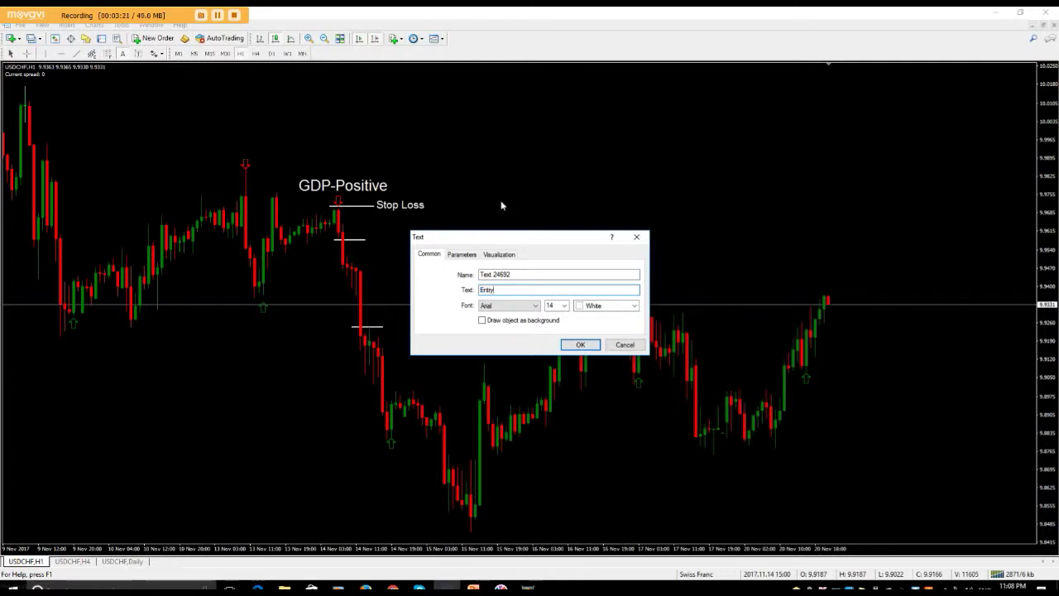
pyautogui.click(580, 345)
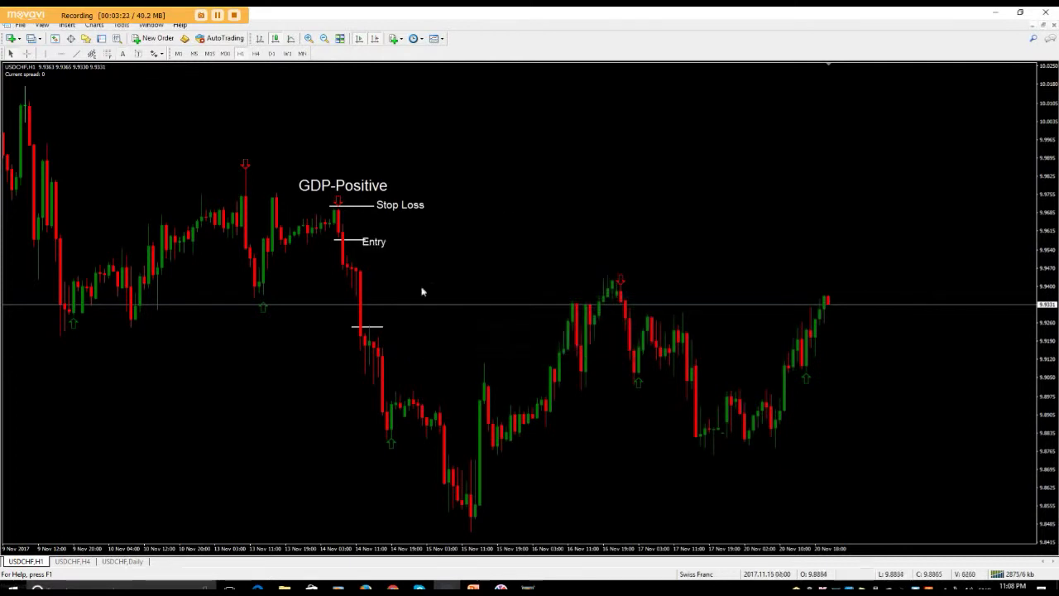
pyautogui.moveTo(382, 237); pyautogui.dragTo(381, 240)
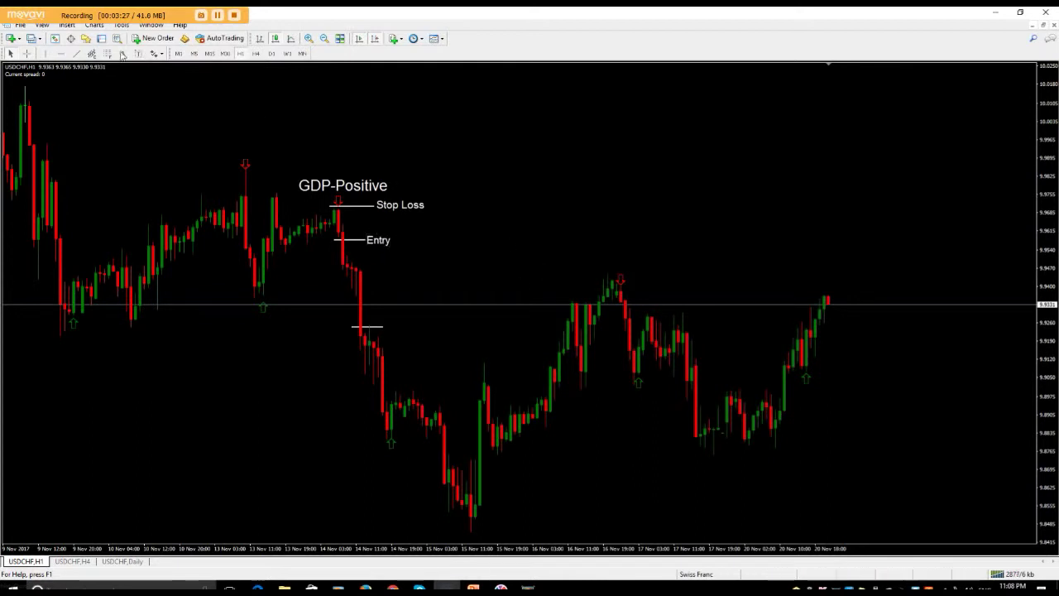
# Step: Add a DarkGreen 'Target' text label and move it right of the lowest line
pyautogui.click(67, 25)
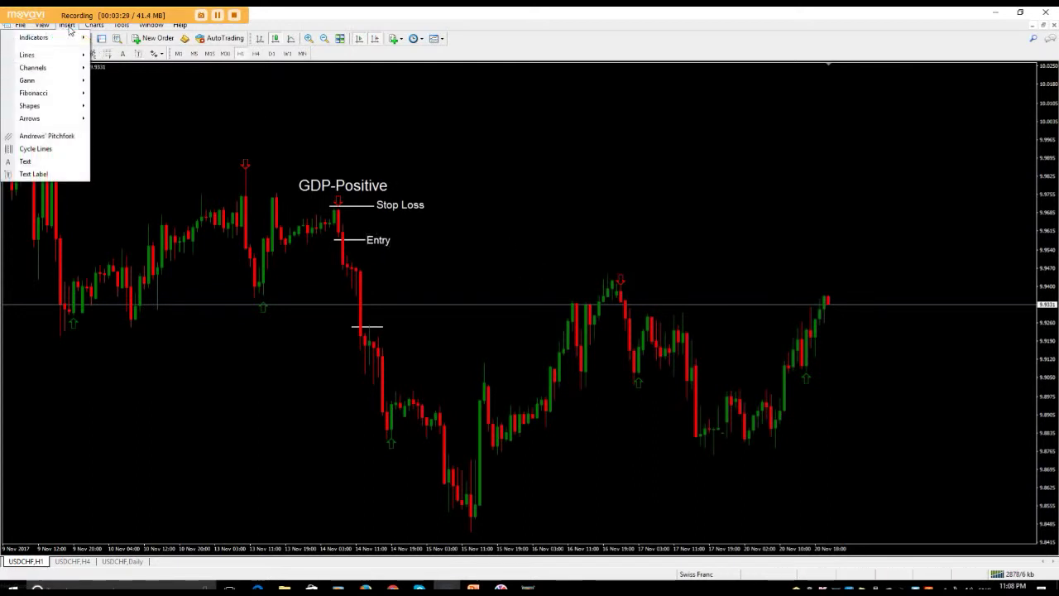
pyautogui.click(57, 161)
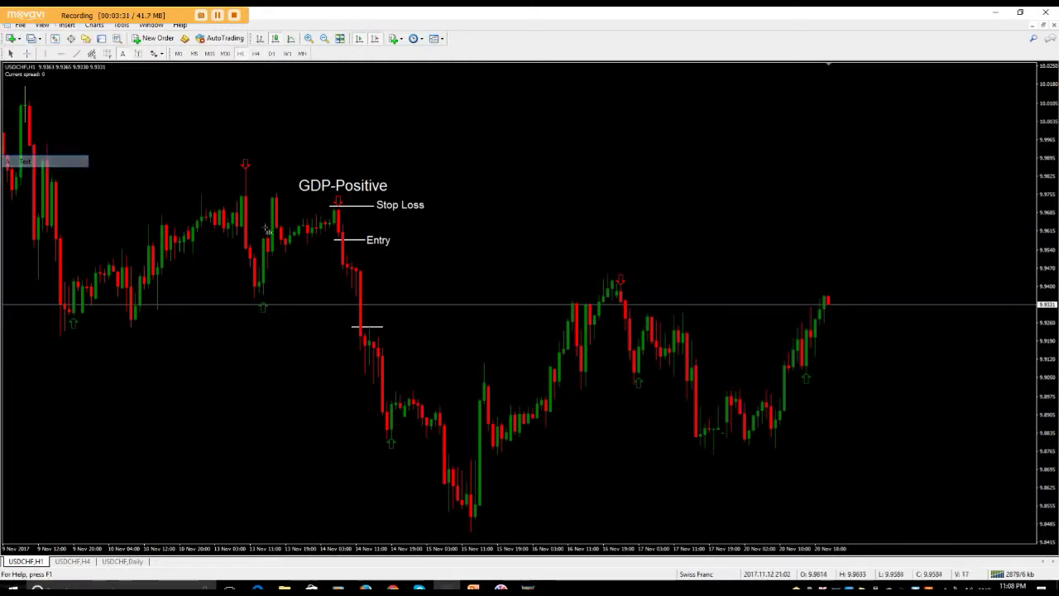
pyautogui.click(385, 329)
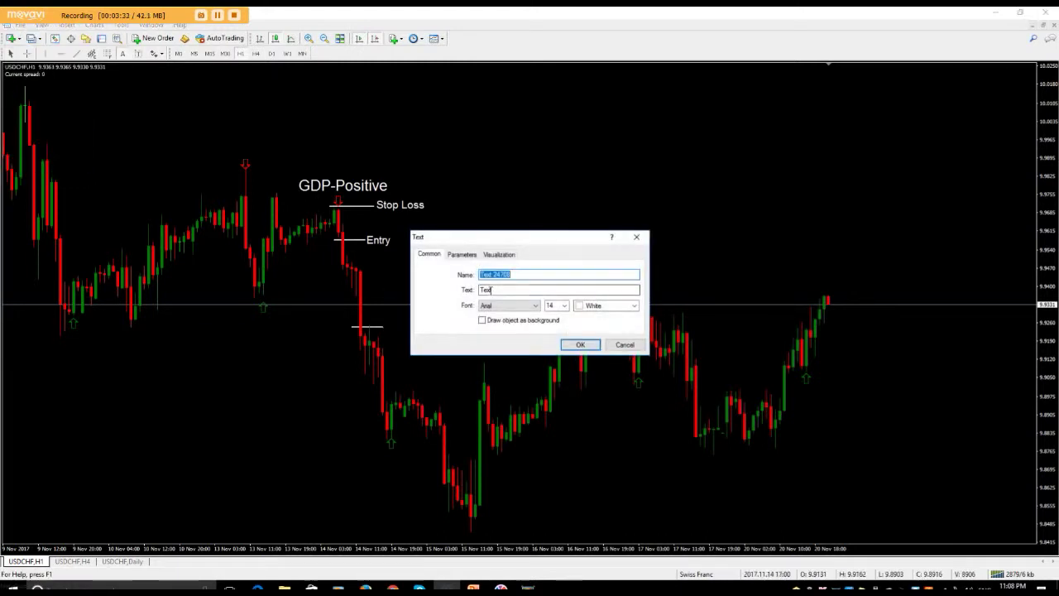
pyautogui.write('Tarhe')
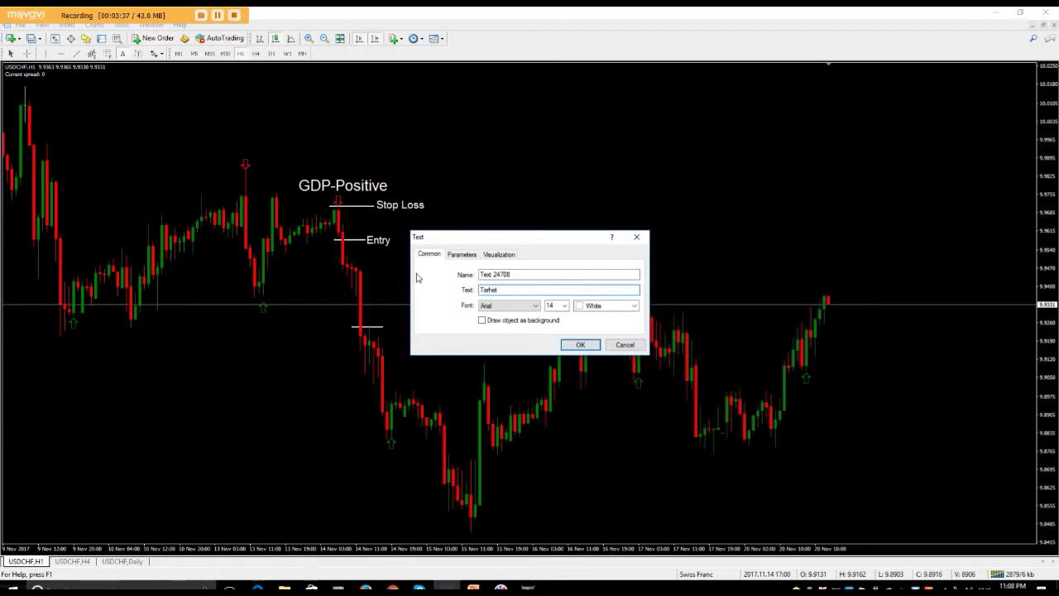
pyautogui.write('get')
pyautogui.click(634, 306)
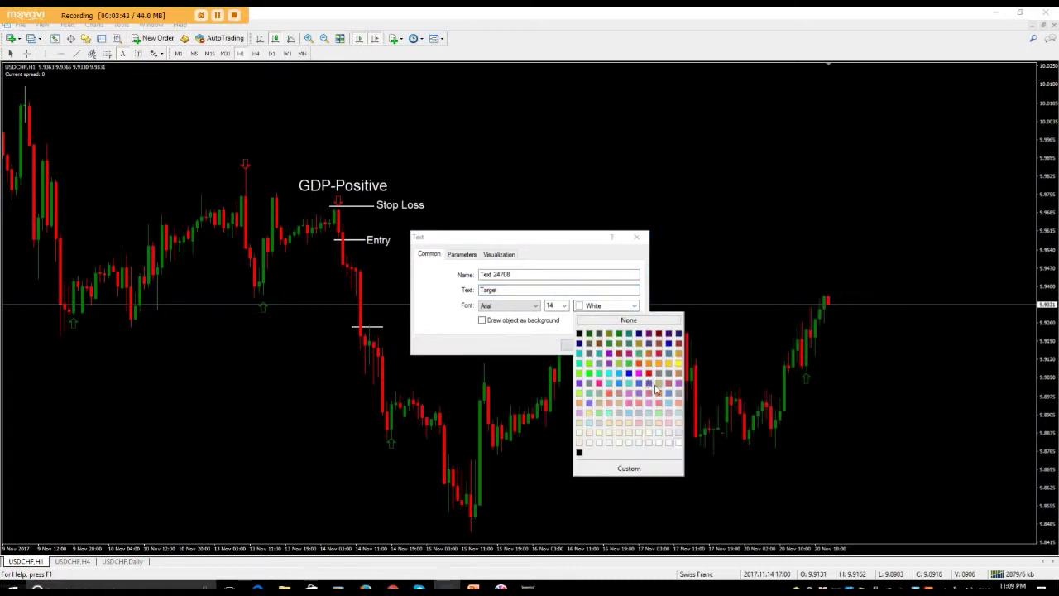
pyautogui.click(589, 334)
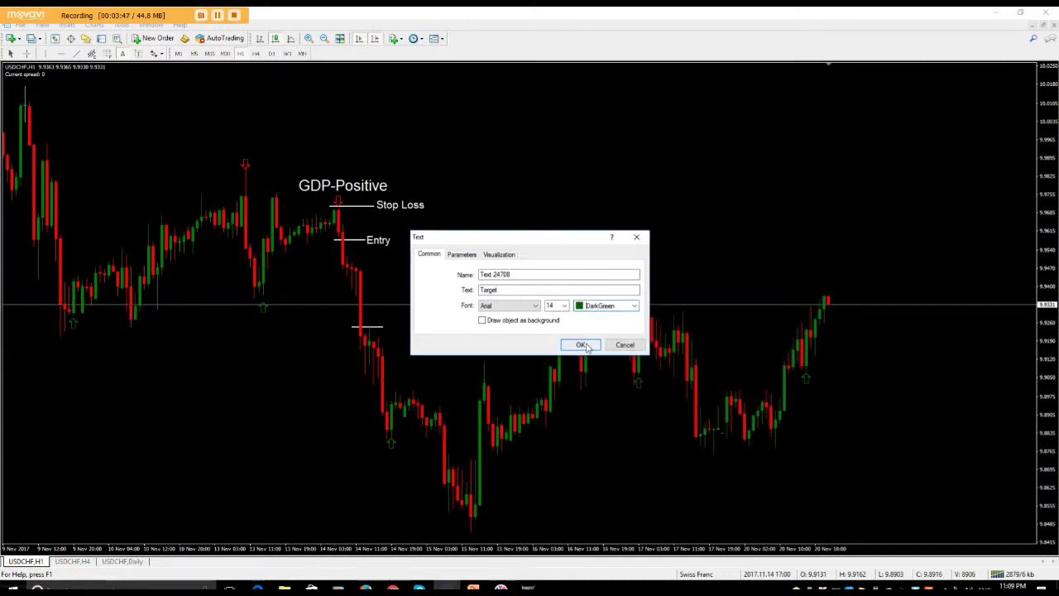
pyautogui.click(582, 345)
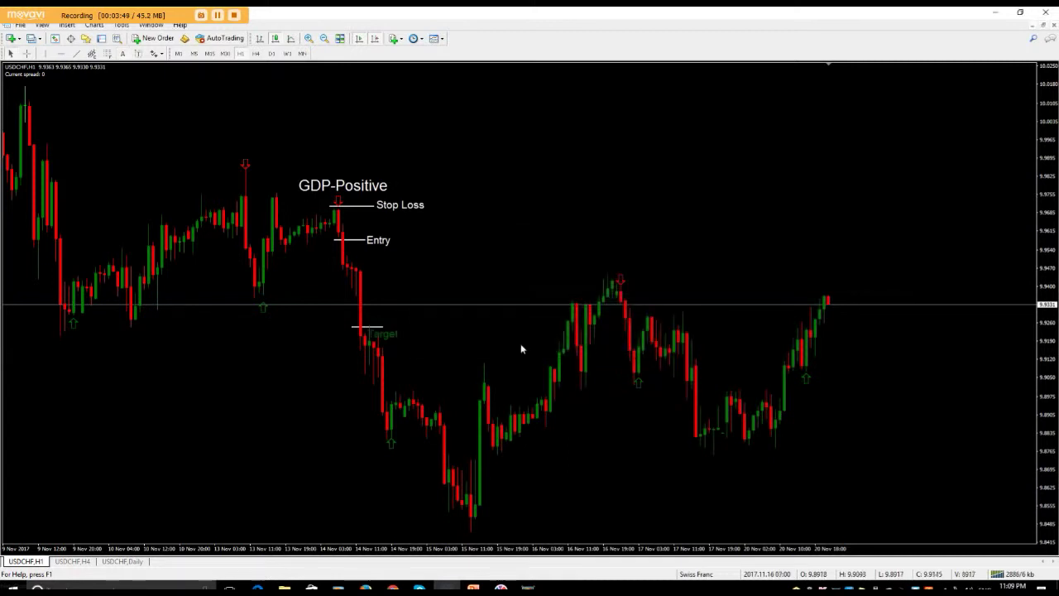
pyautogui.doubleClick(383, 339)
pyautogui.moveTo(386, 333); pyautogui.dragTo(395, 325)
pyautogui.doubleClick(395, 325)
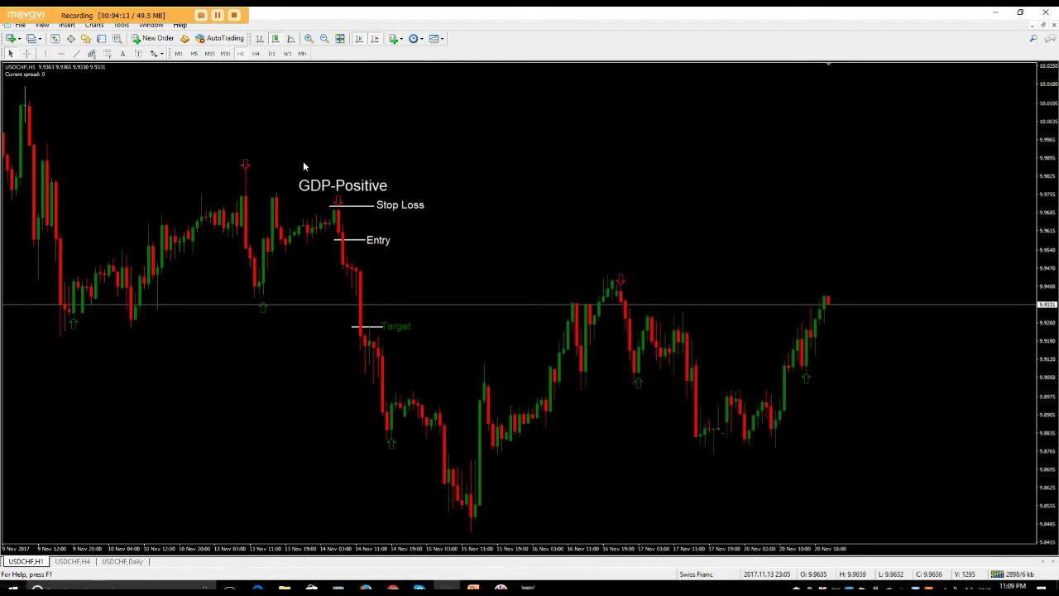
pyautogui.moveTo(279, 267); pyautogui.dragTo(435, 250)
pyautogui.moveTo(255, 248); pyautogui.dragTo(697, 201)
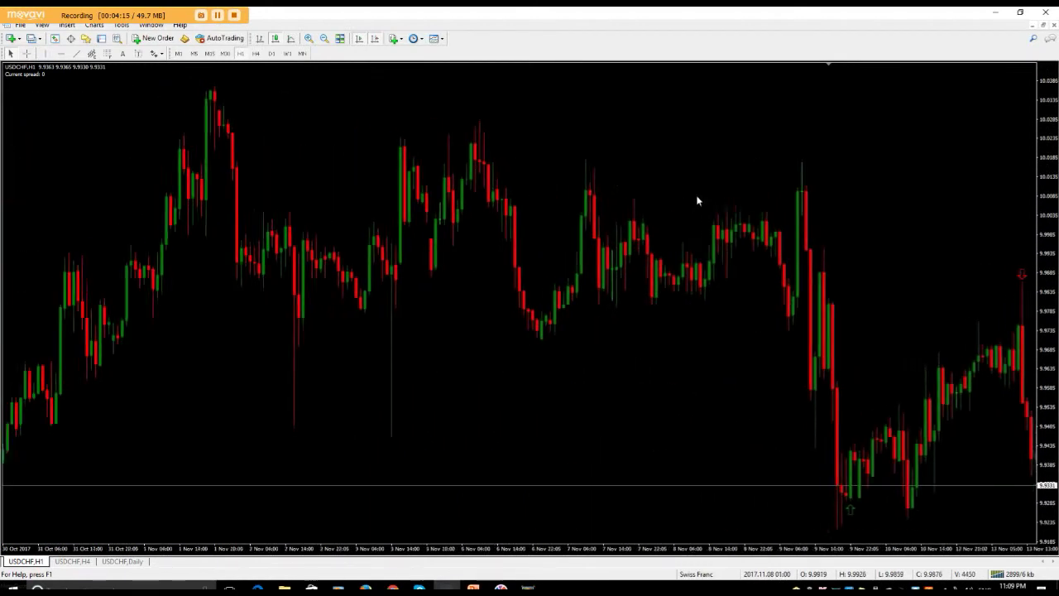
pyautogui.moveTo(185, 232); pyautogui.dragTo(700, 234)
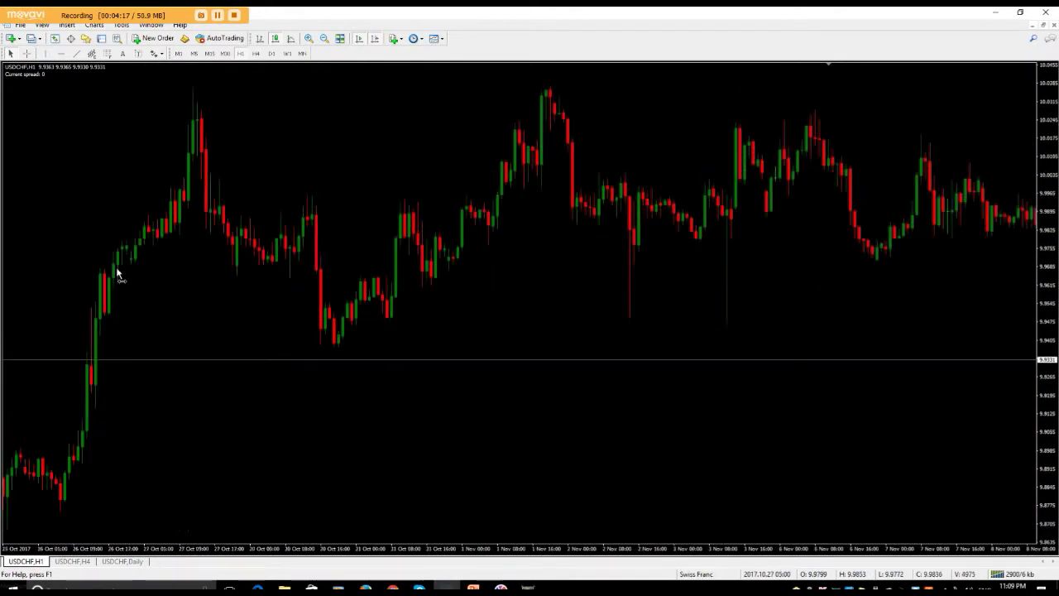
pyautogui.moveTo(820, 272); pyautogui.dragTo(144, 350)
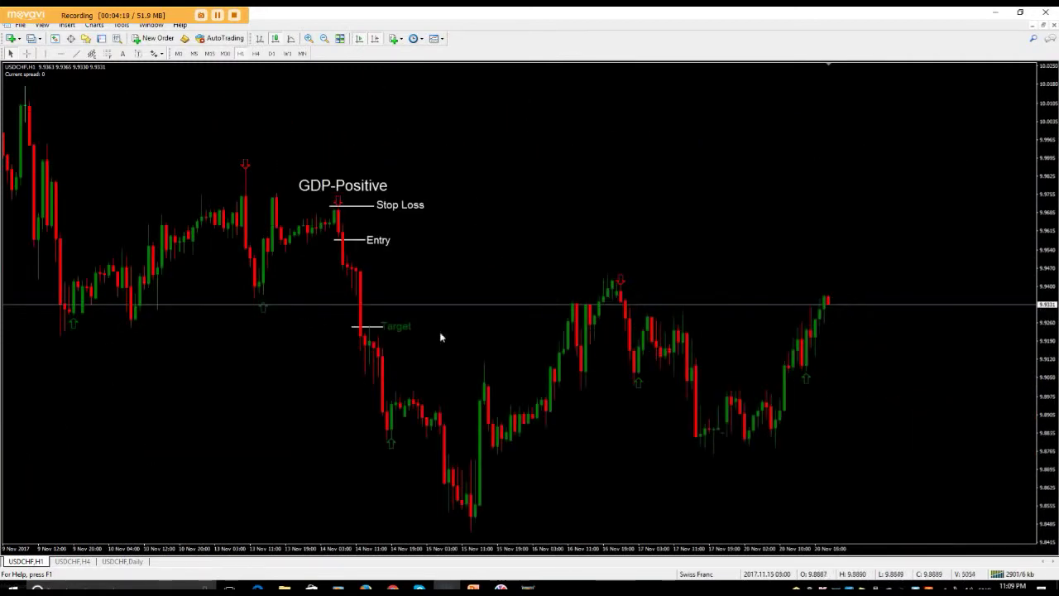